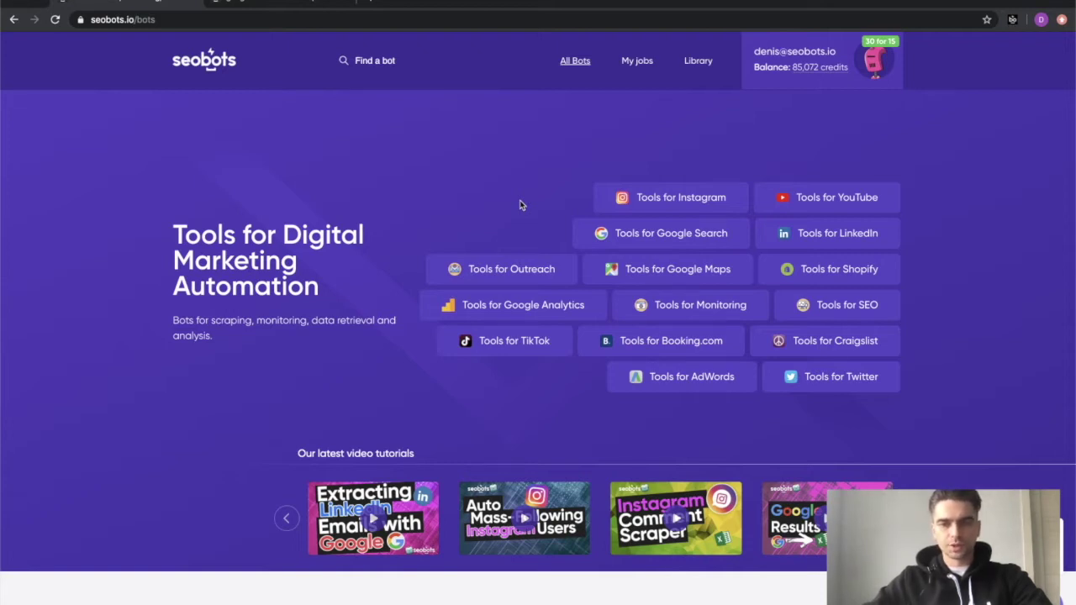
Open the Tools for Outreach section and scroll down to the bot cards.
{"action": "left_click", "coordinate": [492, 281]}
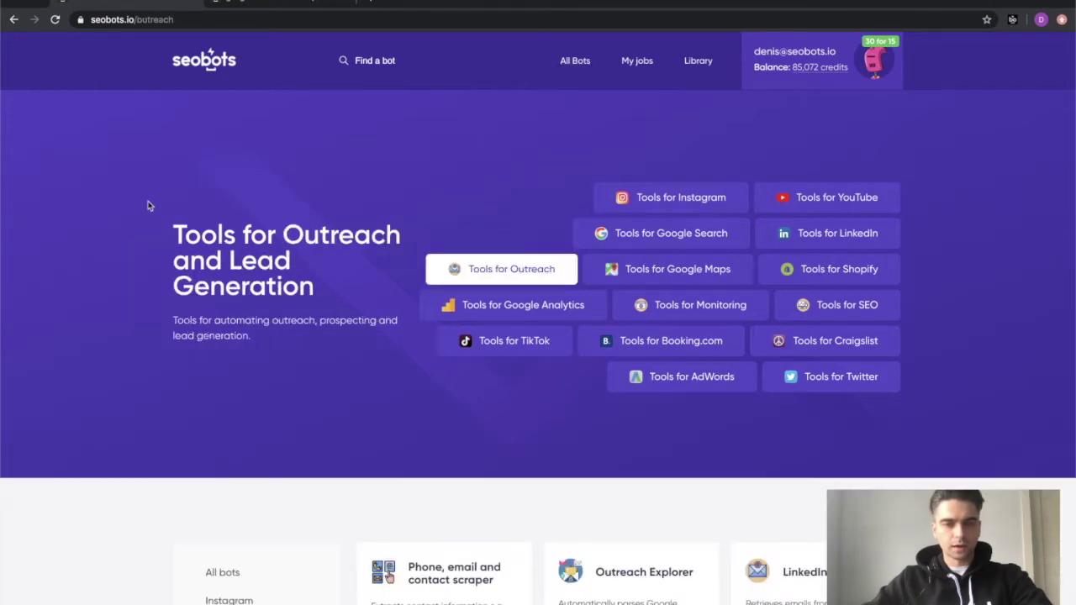
{"action": "scroll", "coordinate": [147, 205], "scroll_direction": "down", "scroll_amount": 1}
{"action": "scroll", "coordinate": [148, 205], "scroll_direction": "down", "scroll_amount": 3}
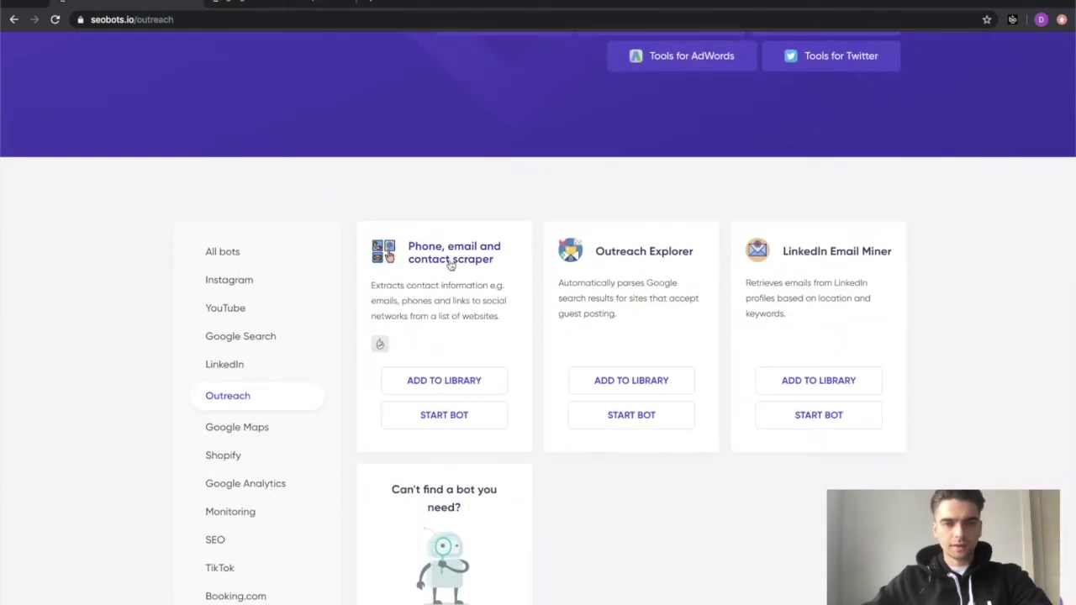
Read the Phone, email and contact scraper's description, then open its example data output.
{"action": "left_click", "coordinate": [435, 260]}
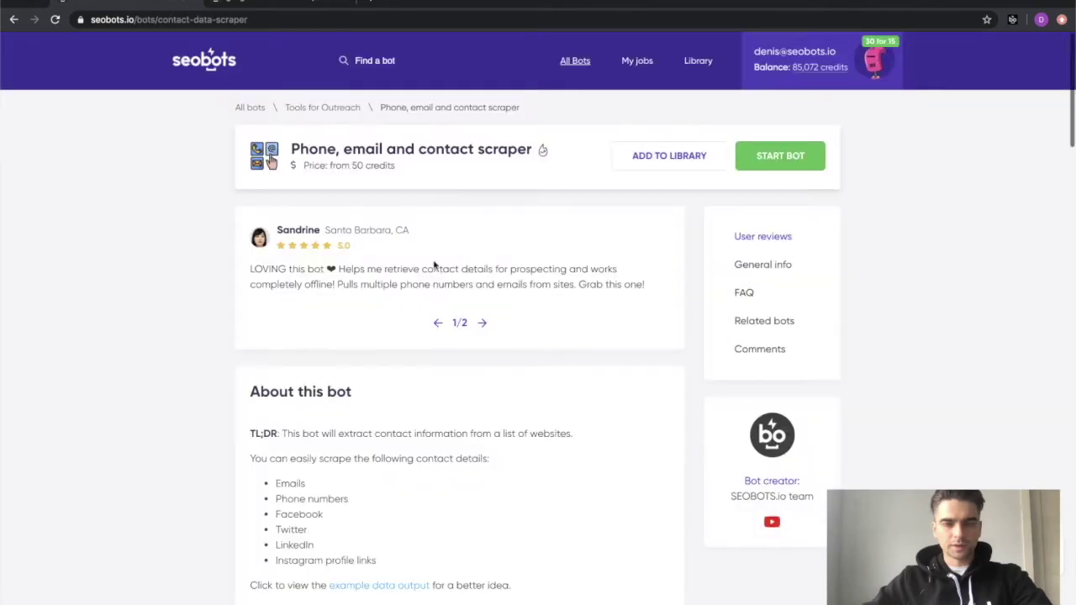
{"action": "scroll", "coordinate": [60, 243], "scroll_direction": "down", "scroll_amount": 2}
{"action": "scroll", "coordinate": [60, 243], "scroll_direction": "down", "scroll_amount": 2}
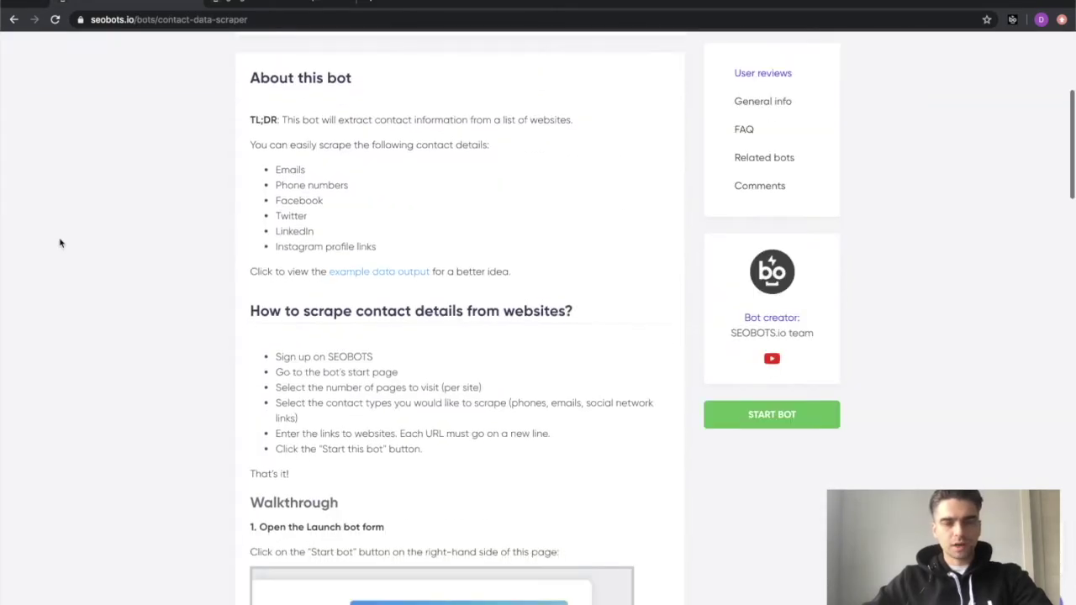
{"action": "scroll", "coordinate": [60, 243], "scroll_direction": "down", "scroll_amount": 1}
{"action": "scroll", "coordinate": [60, 243], "scroll_direction": "up", "scroll_amount": 5}
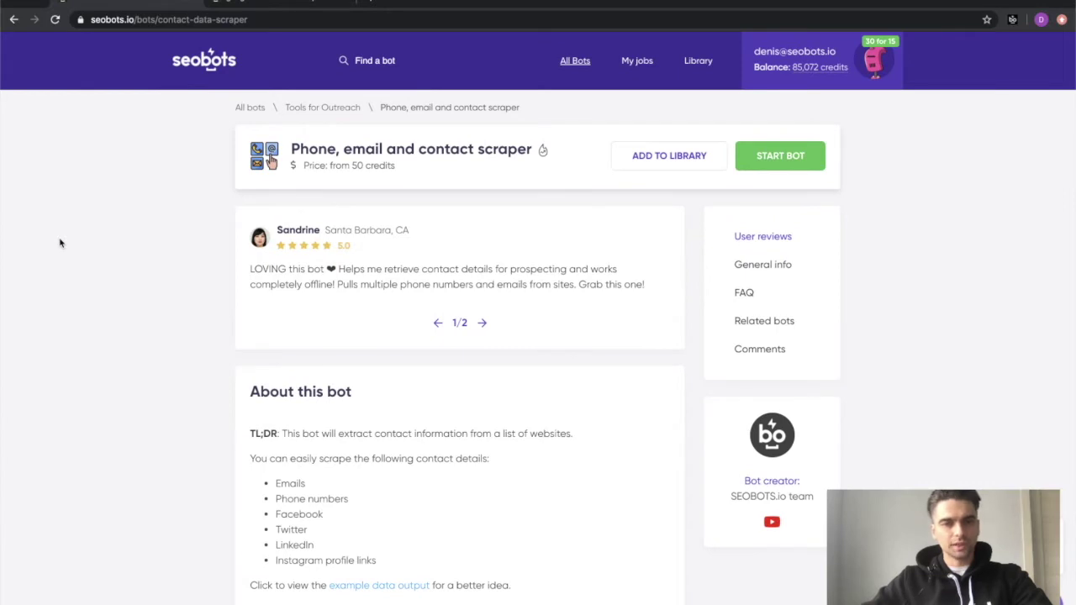
{"action": "scroll", "coordinate": [59, 243], "scroll_direction": "down", "scroll_amount": 3}
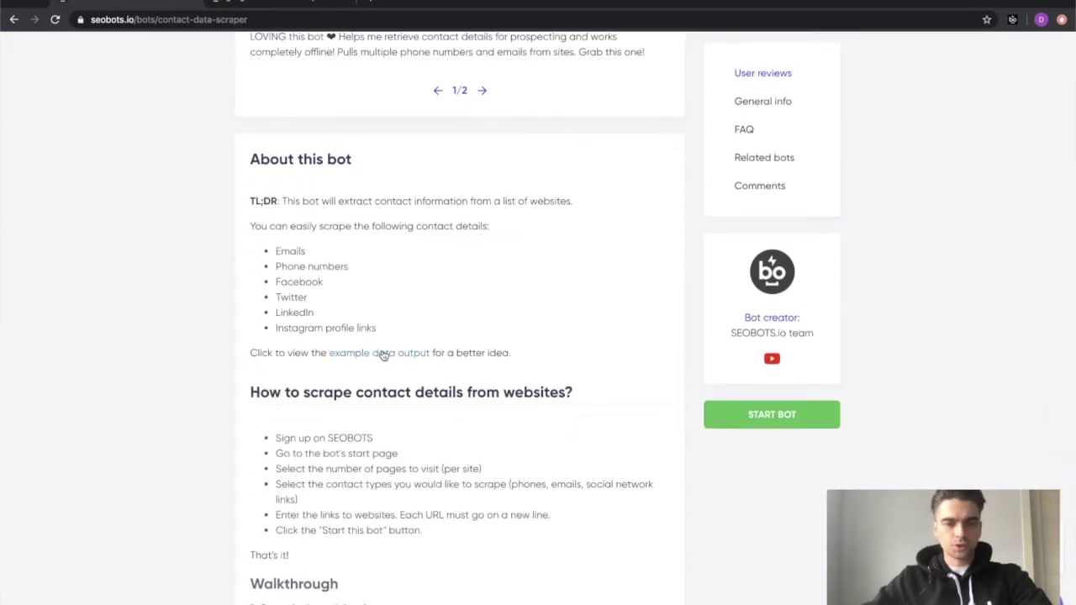
{"action": "left_click", "coordinate": [382, 354]}
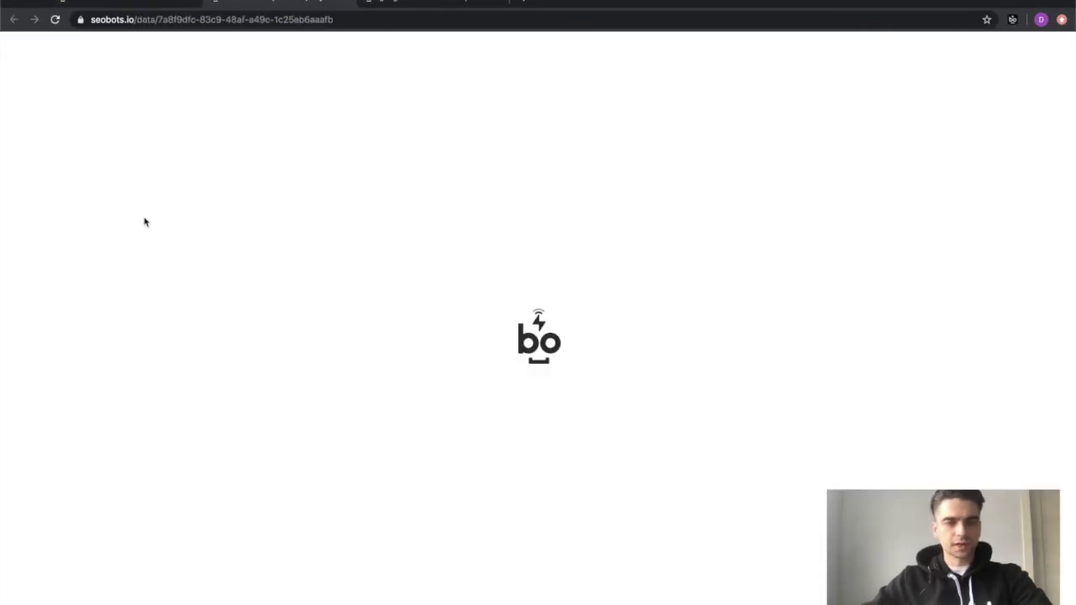
Browse the example results table and pick out an origin URL.
{"action": "scroll", "coordinate": [263, 325], "scroll_direction": "down", "scroll_amount": 3}
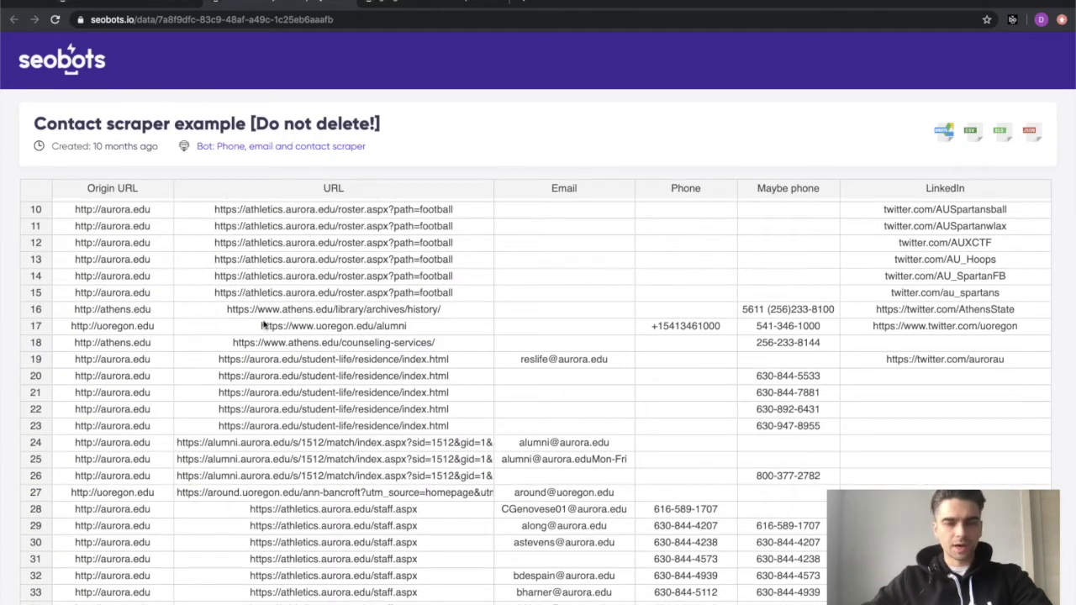
{"action": "scroll", "coordinate": [180, 276], "scroll_direction": "up", "scroll_amount": 3}
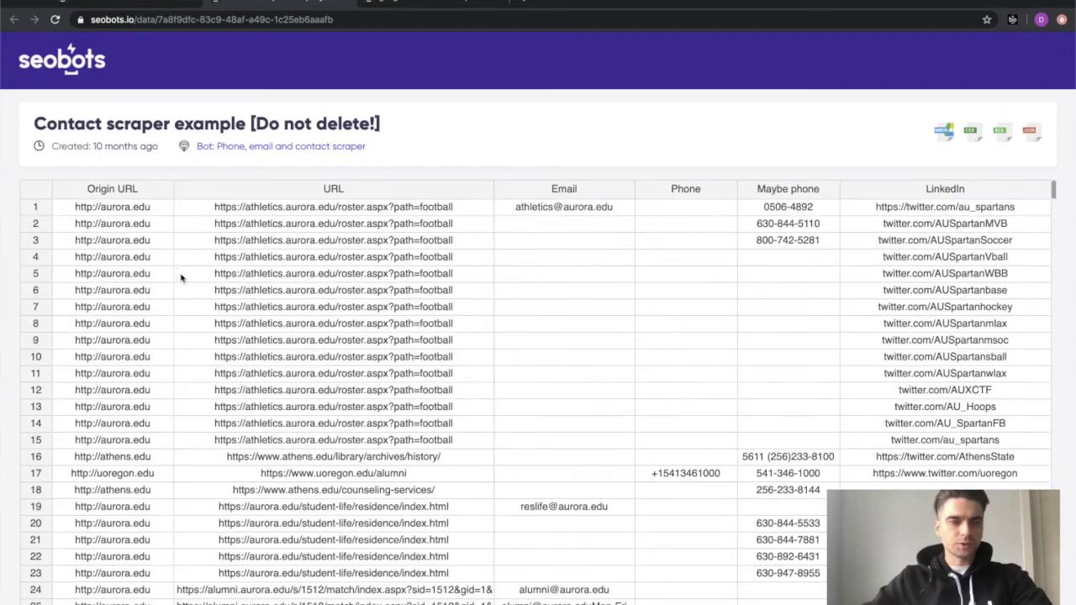
{"action": "left_click", "coordinate": [150, 224]}
{"action": "scroll", "coordinate": [150, 223], "scroll_direction": "down", "scroll_amount": 20}
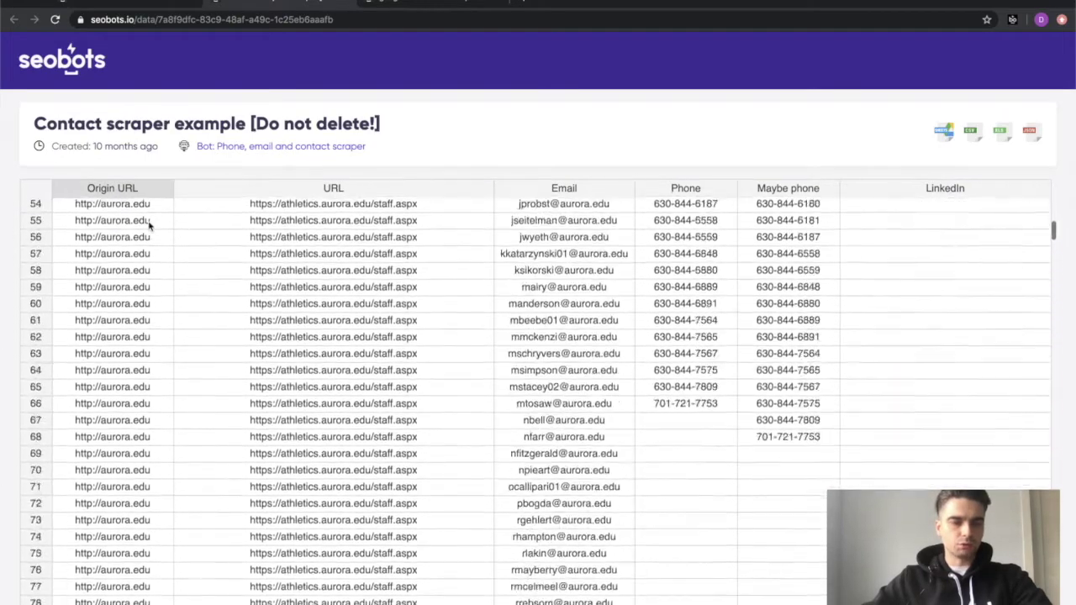
{"action": "scroll", "coordinate": [150, 223], "scroll_direction": "down", "scroll_amount": 10}
{"action": "scroll", "coordinate": [150, 224], "scroll_direction": "up", "scroll_amount": 20}
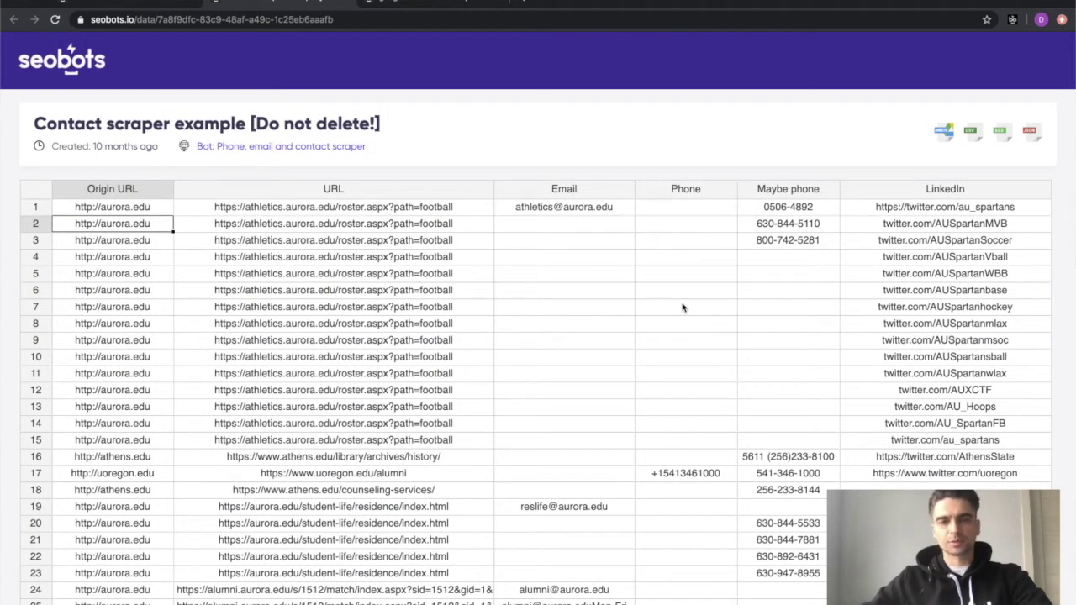
Highlight the first scraped email, the row 17 phone number and row 16's possible phone numbers.
{"action": "left_click", "coordinate": [577, 213]}
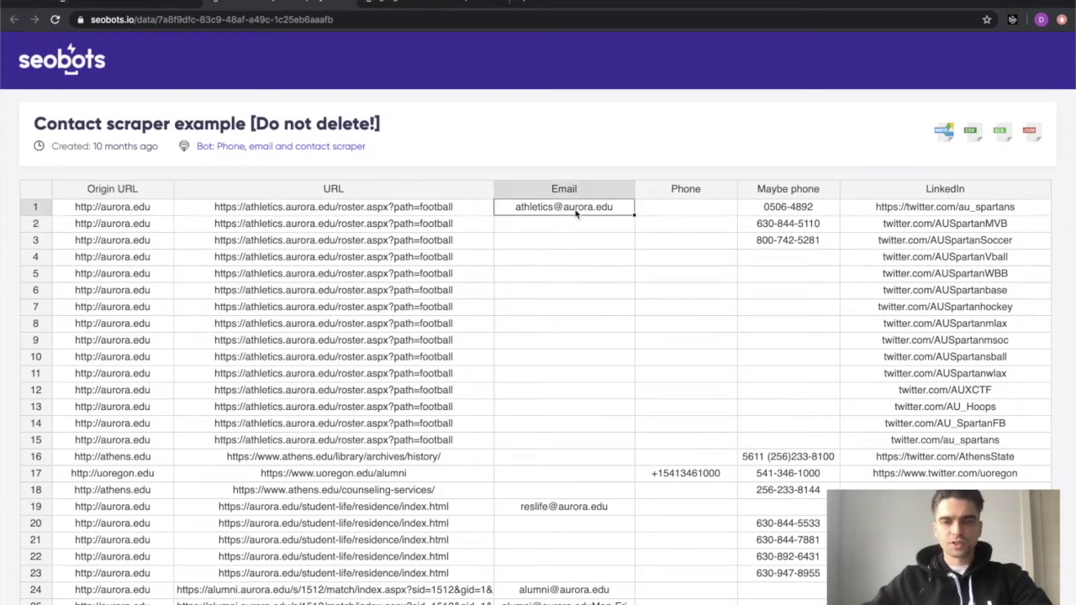
{"action": "scroll", "coordinate": [708, 382], "scroll_direction": "down", "scroll_amount": 2}
{"action": "left_click", "coordinate": [727, 400]}
{"action": "scroll", "coordinate": [782, 410], "scroll_direction": "up", "scroll_amount": 2}
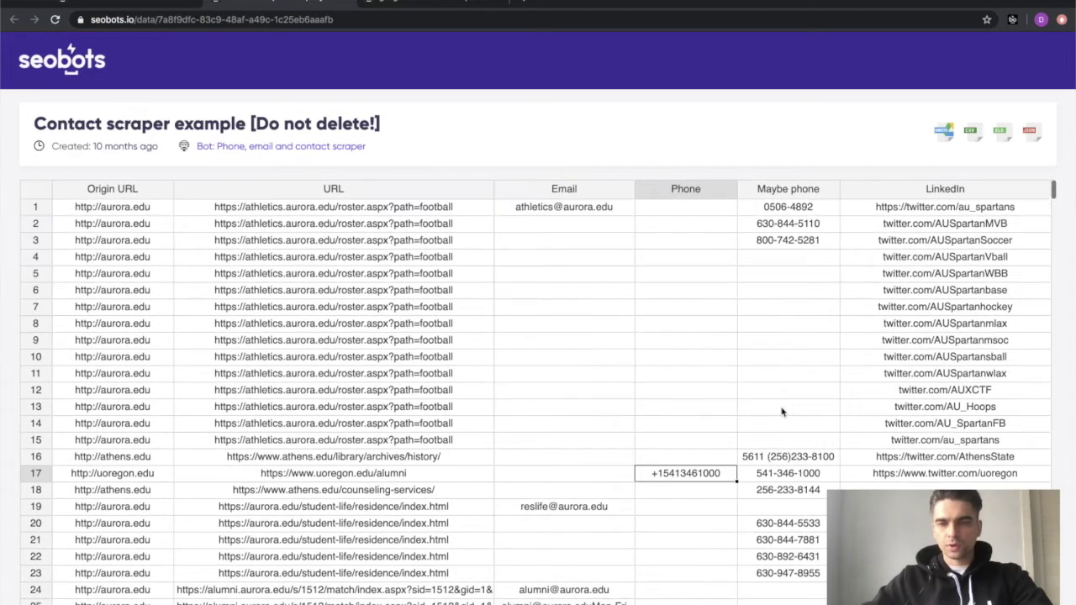
{"action": "scroll", "coordinate": [791, 429], "scroll_direction": "down", "scroll_amount": 3}
{"action": "left_click", "coordinate": [788, 341]}
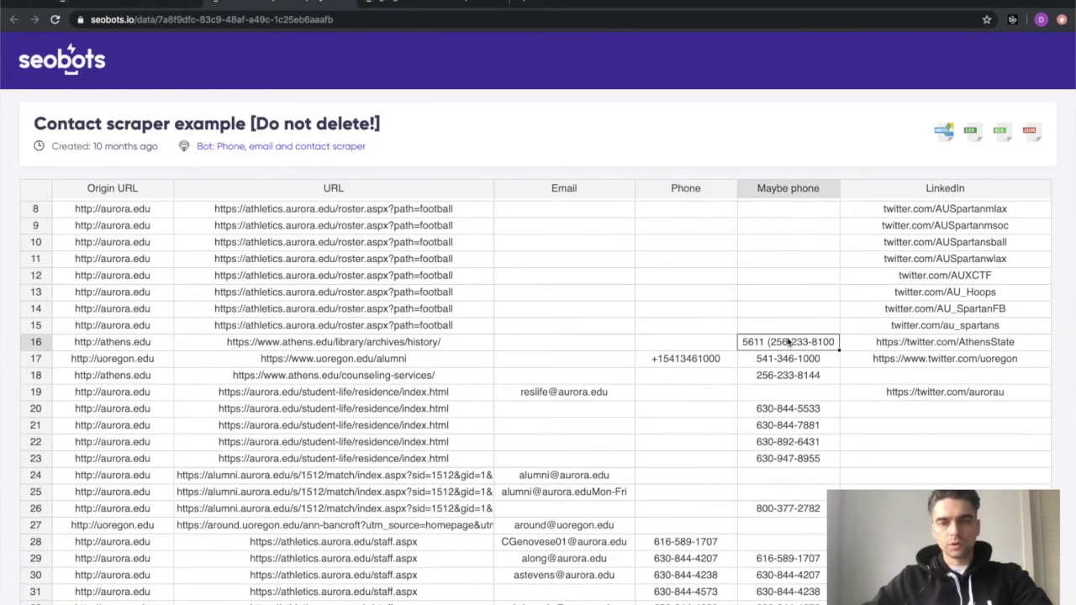
{"action": "key", "text": "Down"}
{"action": "key", "text": "Down"}
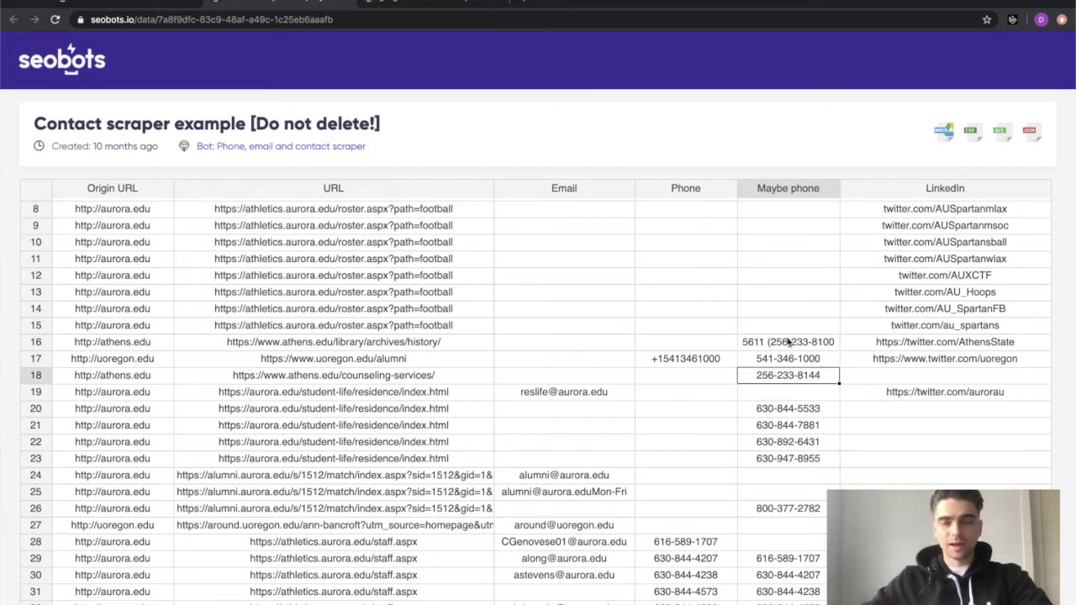
Select the Twitter links in rows 29 to 32 of the results.
{"action": "scroll", "coordinate": [788, 341], "scroll_direction": "up", "scroll_amount": 3}
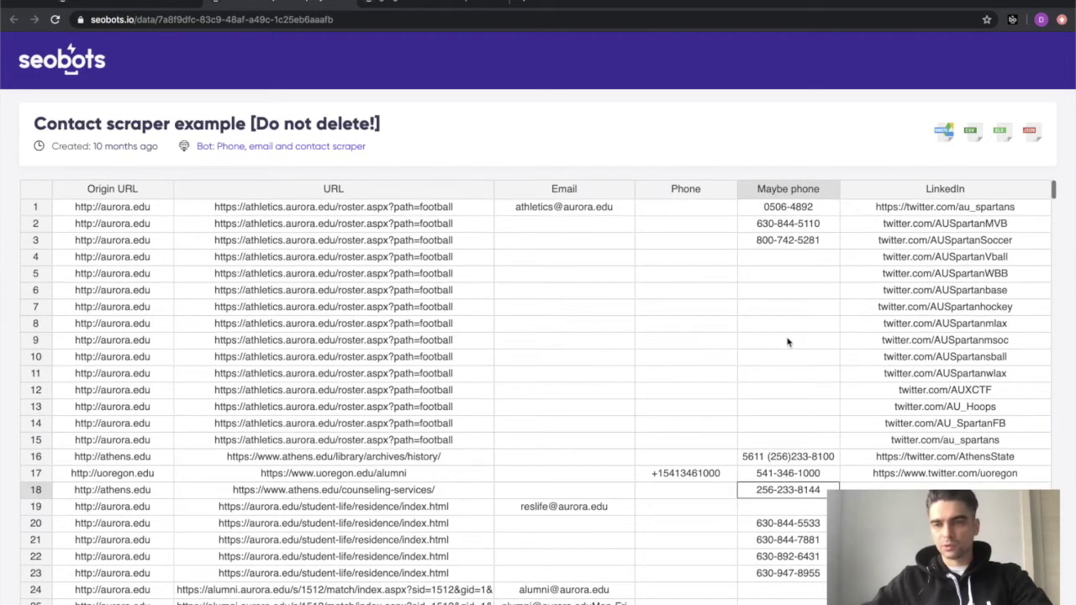
{"action": "scroll", "coordinate": [824, 358], "scroll_direction": "down", "scroll_amount": 10}
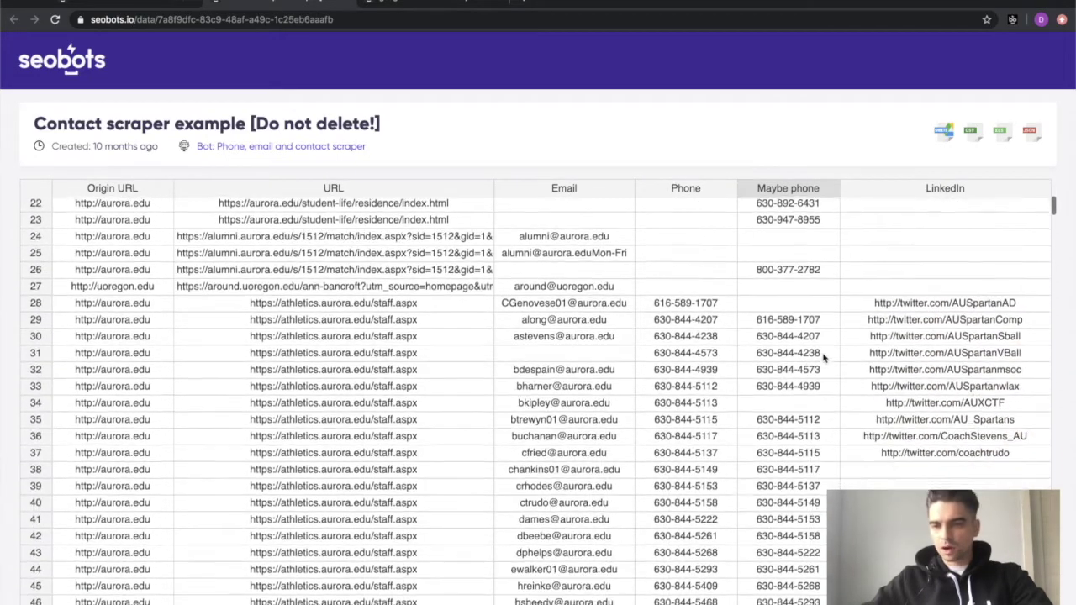
{"action": "left_click", "coordinate": [940, 310]}
{"action": "left_click_drag", "start_coordinate": [939, 310], "coordinate": [930, 367]}
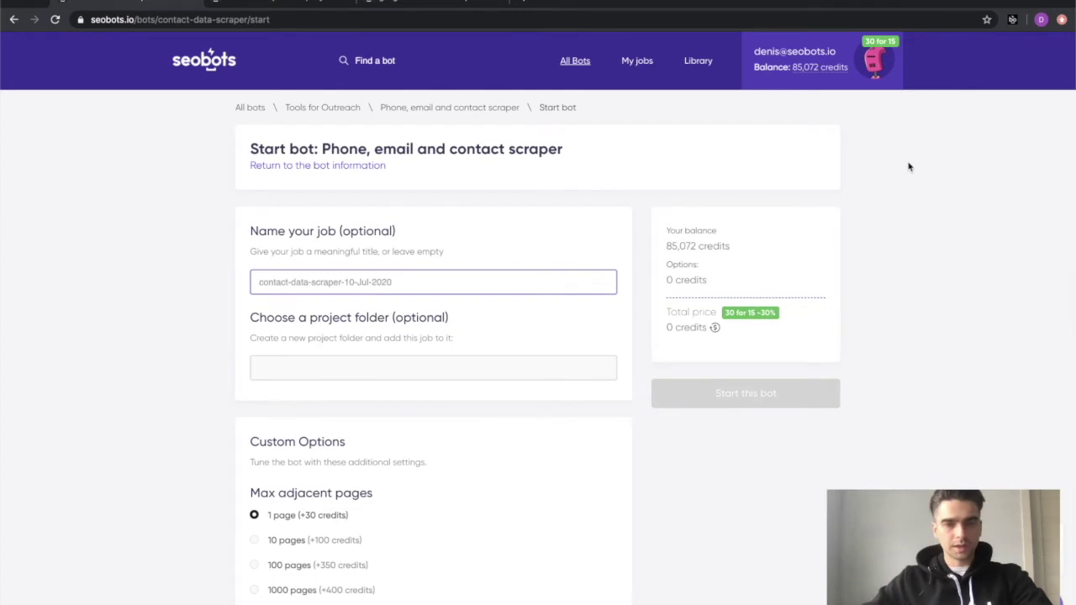
Name the job 'Contact scraping demo' and move down past Custom Options to Start URLs.
{"action": "scroll", "coordinate": [907, 167], "scroll_direction": "down", "scroll_amount": 2}
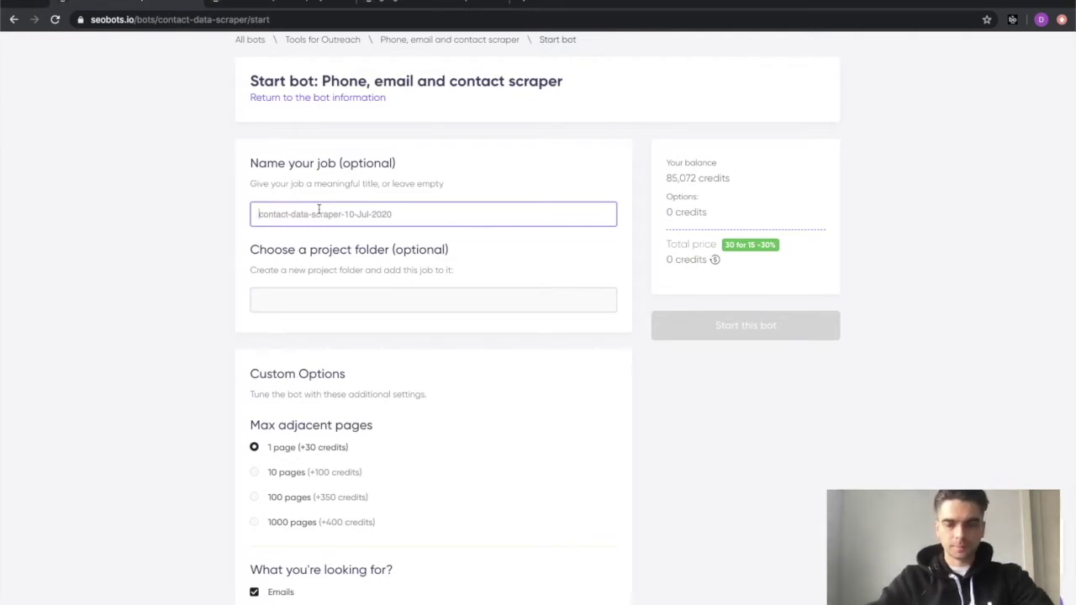
{"action": "type", "text": "Contact"}
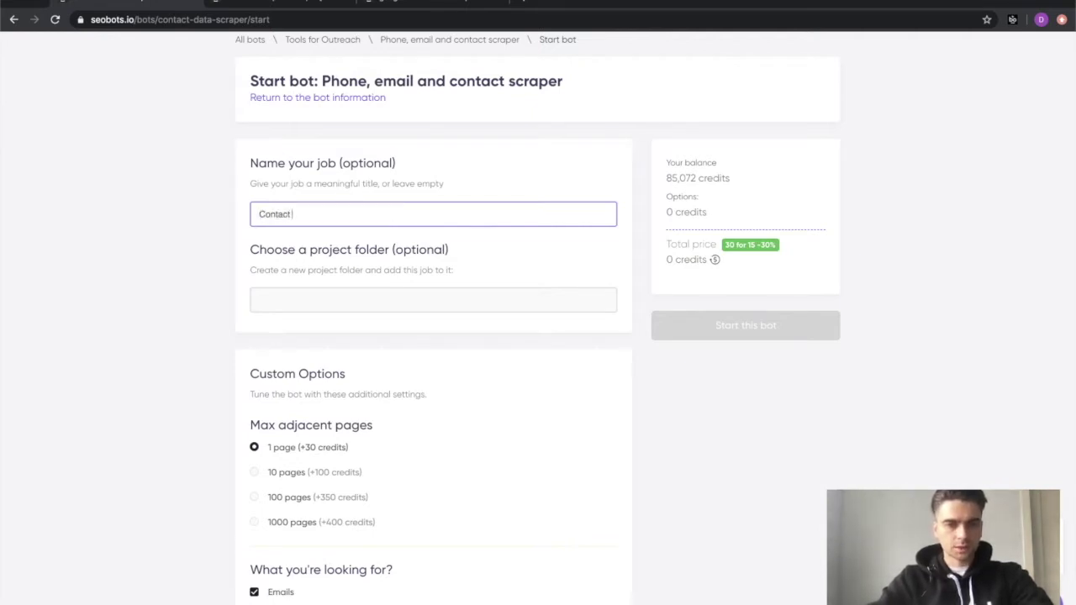
{"action": "type", "text": " scraping demo"}
{"action": "scroll", "coordinate": [97, 258], "scroll_direction": "down", "scroll_amount": 4}
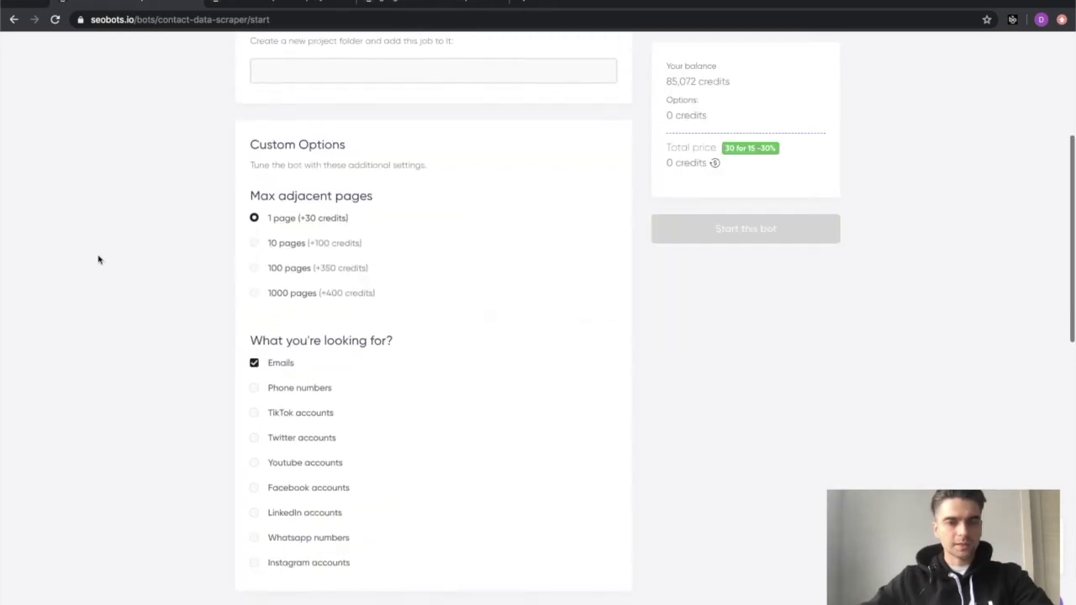
{"action": "scroll", "coordinate": [98, 260], "scroll_direction": "down", "scroll_amount": 1}
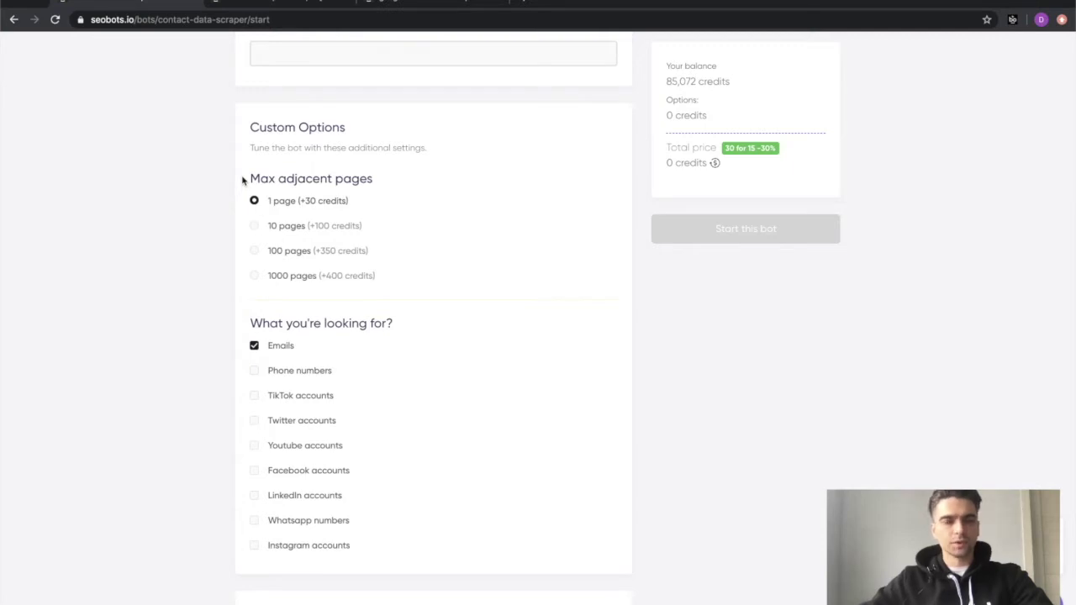
{"action": "scroll", "coordinate": [242, 180], "scroll_direction": "down", "scroll_amount": 1}
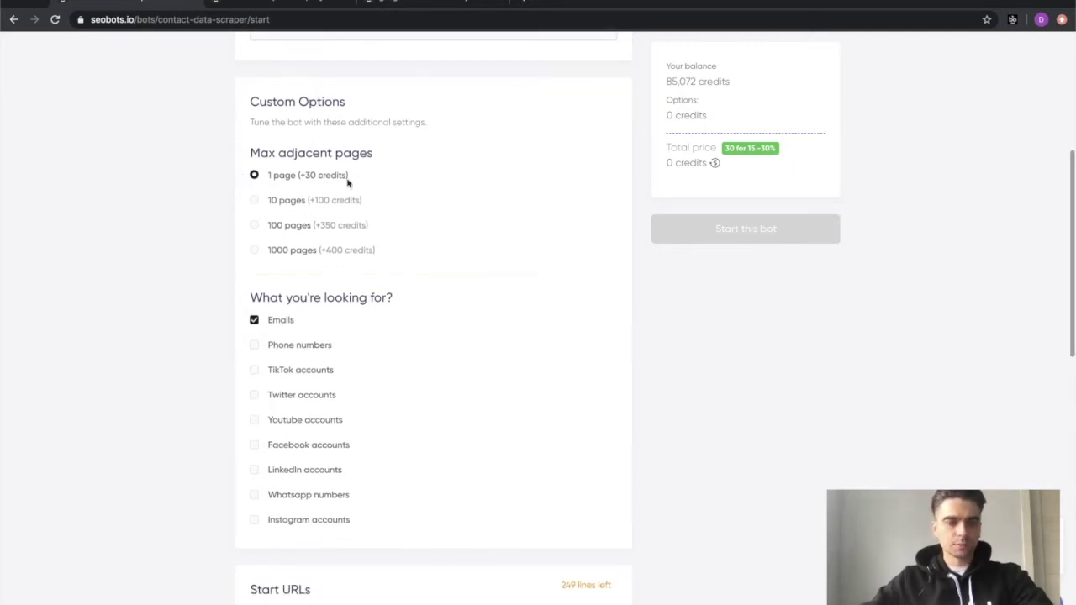
{"action": "scroll", "coordinate": [231, 175], "scroll_direction": "down", "scroll_amount": 2}
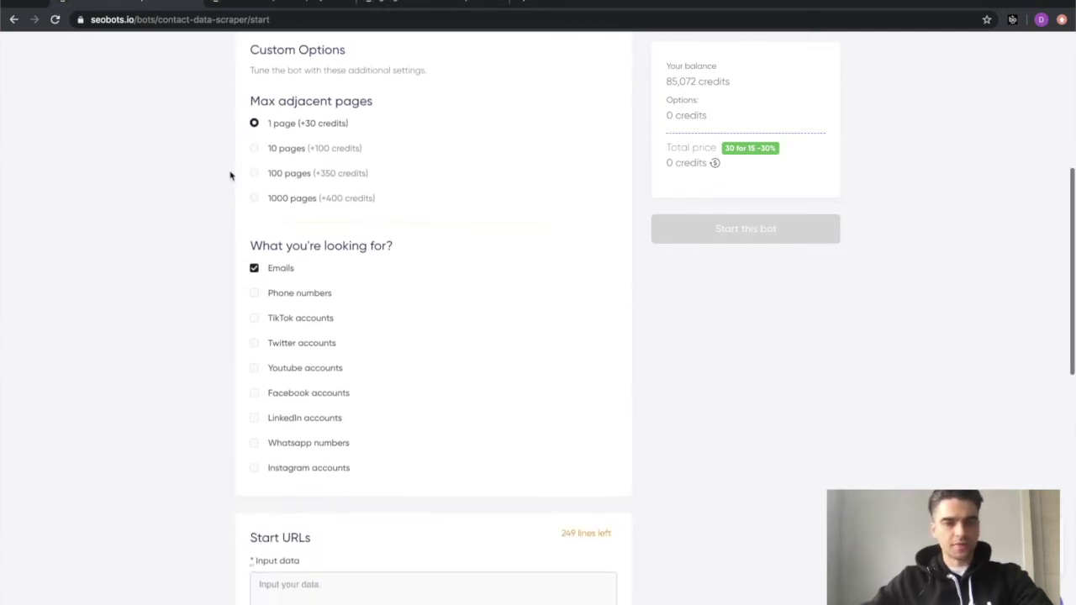
{"action": "scroll", "coordinate": [230, 175], "scroll_direction": "down", "scroll_amount": 2}
{"action": "scroll", "coordinate": [231, 175], "scroll_direction": "down", "scroll_amount": 1}
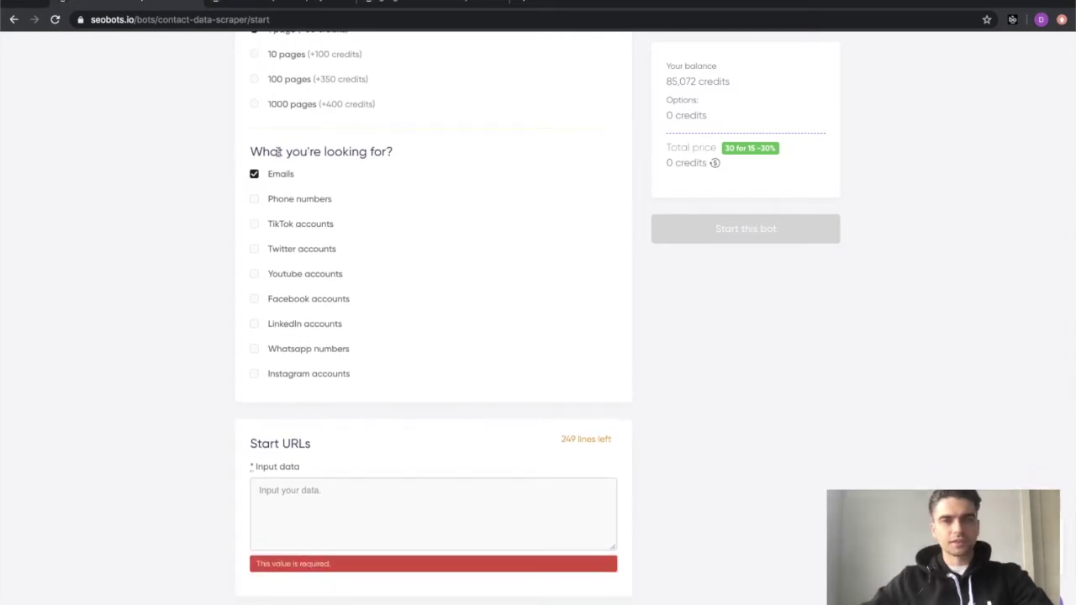
Tick Phone numbers under "What you're looking for?" so phones are collected alongside emails.
{"action": "left_click", "coordinate": [282, 205]}
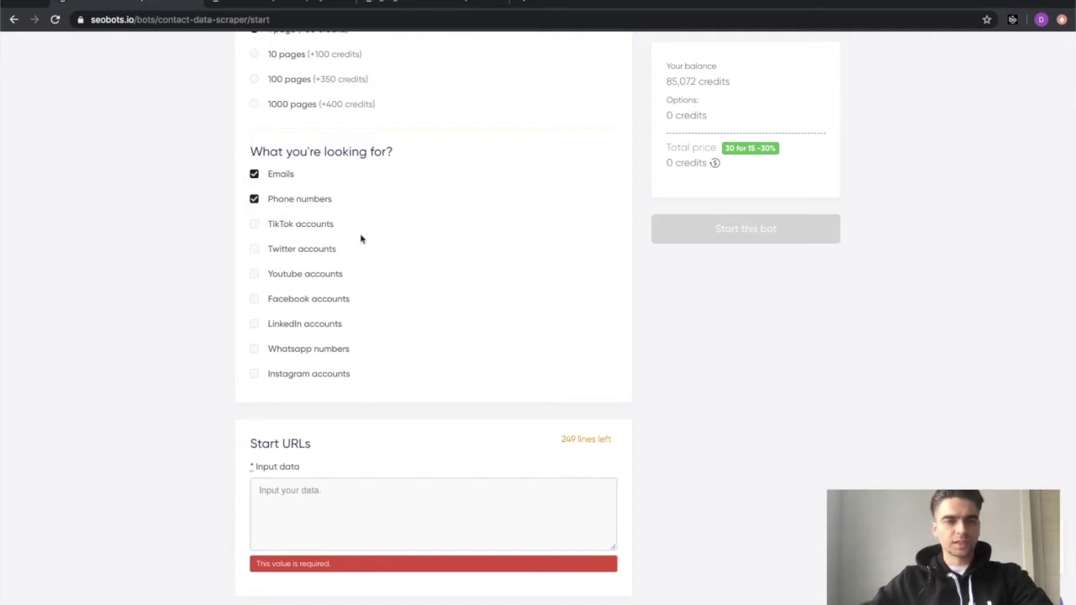
{"action": "scroll", "coordinate": [363, 233], "scroll_direction": "down", "scroll_amount": 1}
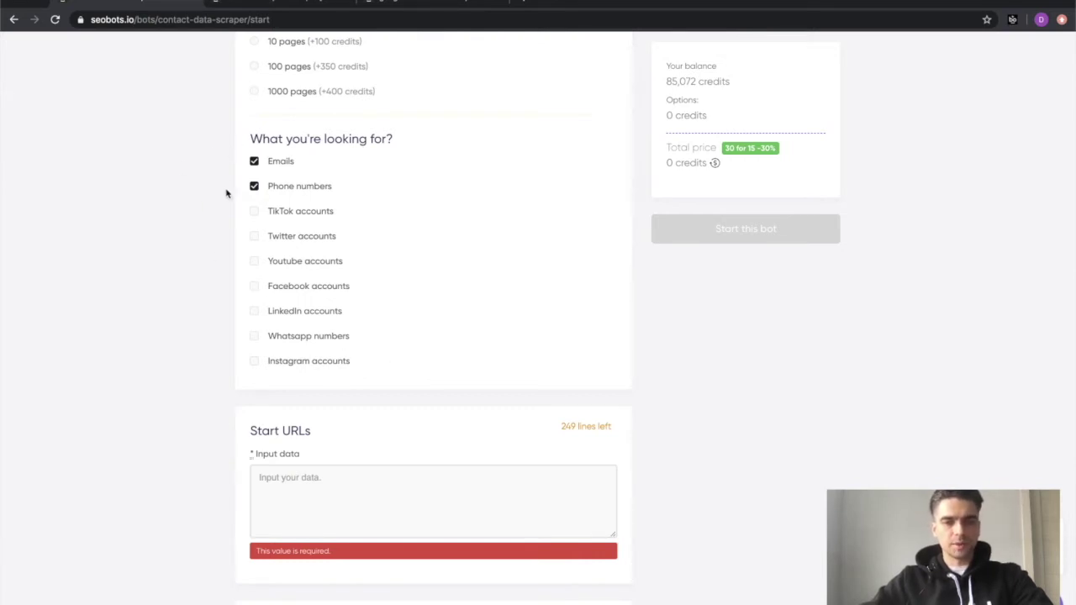
{"action": "scroll", "coordinate": [218, 165], "scroll_direction": "down", "scroll_amount": 1}
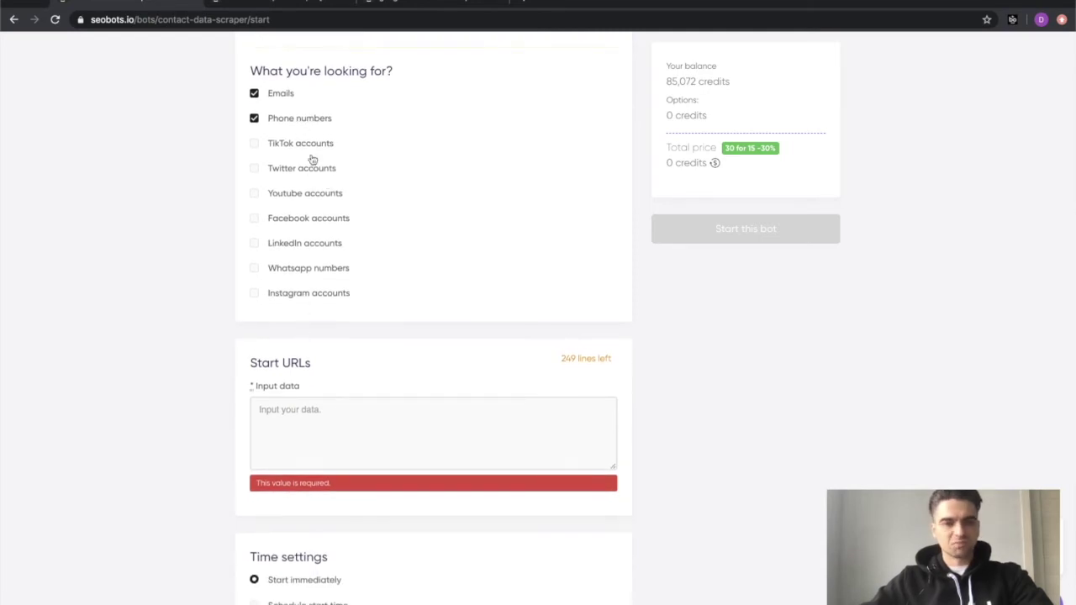
{"action": "scroll", "coordinate": [443, 208], "scroll_direction": "down", "scroll_amount": 1}
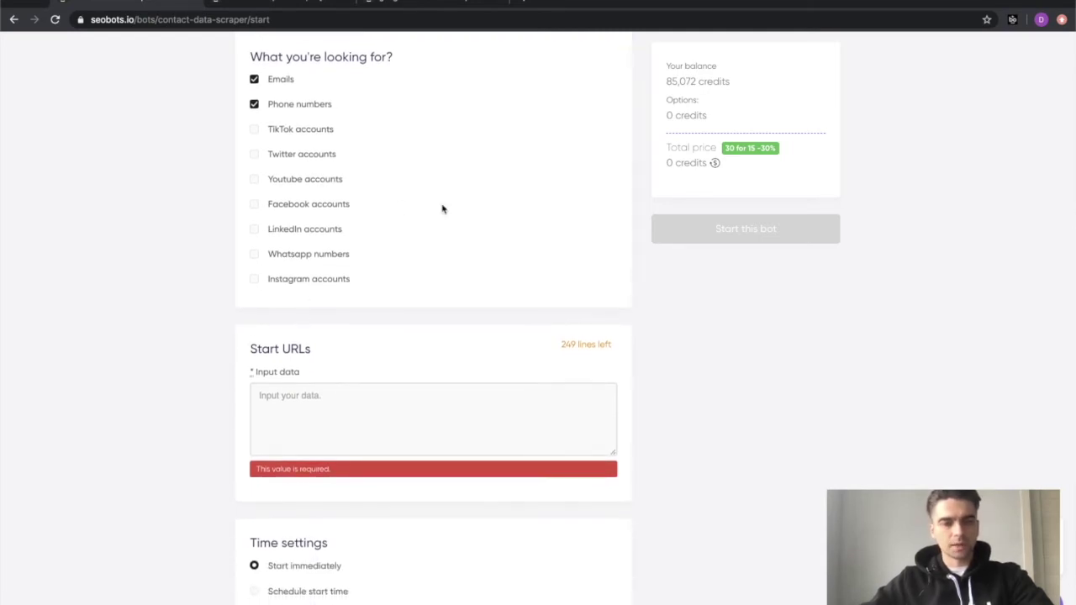
{"action": "scroll", "coordinate": [443, 208], "scroll_direction": "down", "scroll_amount": 2}
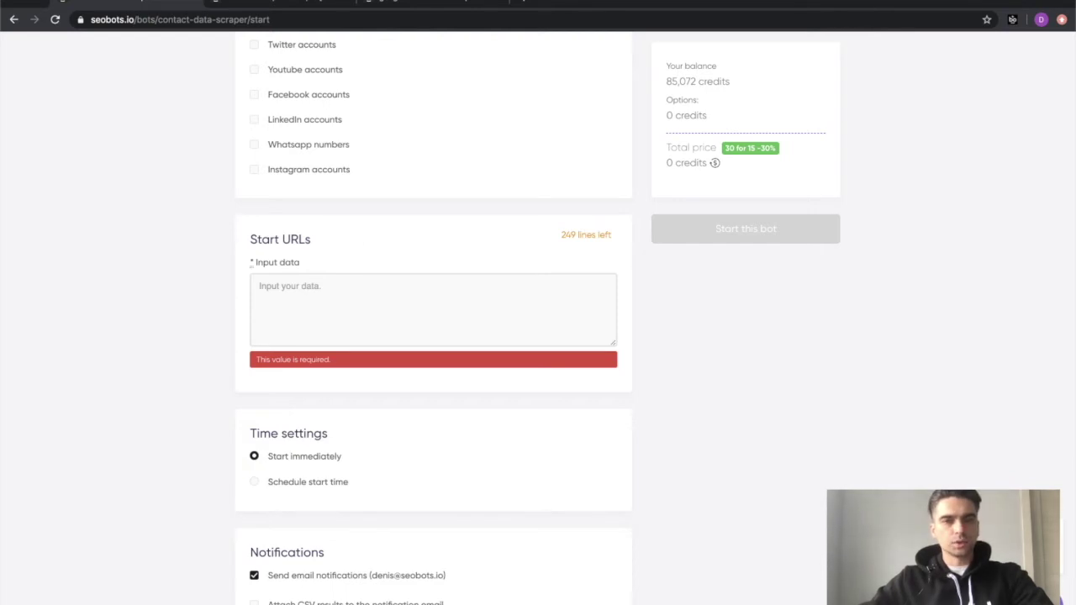
{"action": "key", "text": "ctrl+Tab"}
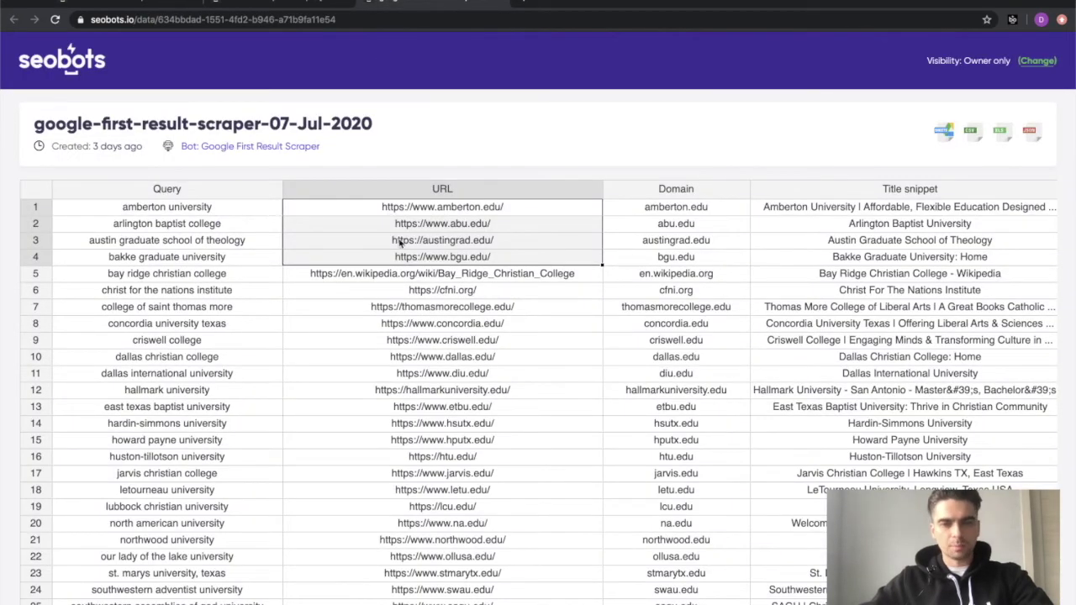
Paste URLs for amberton.edu, abu.edu, austingrad.edu and bgu.edu into the Start URLs input data.
{"action": "left_click_drag", "start_coordinate": [414, 209], "coordinate": [403, 265]}
{"action": "key", "text": "ctrl+c"}
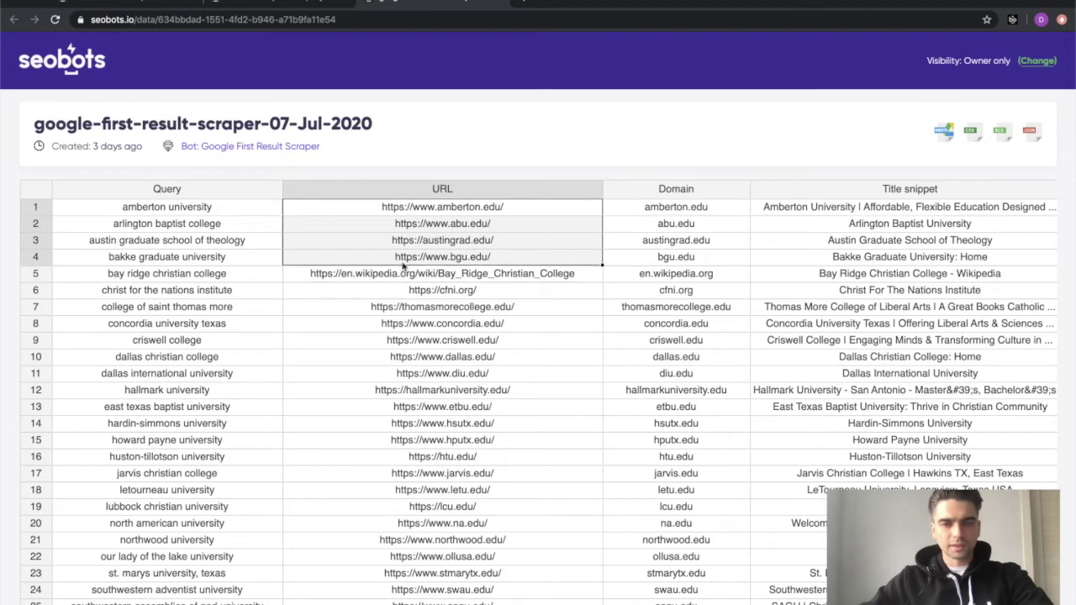
{"action": "left_click", "coordinate": [145, 5]}
{"action": "left_click", "coordinate": [294, 311]}
{"action": "key", "text": "ctrl+v"}
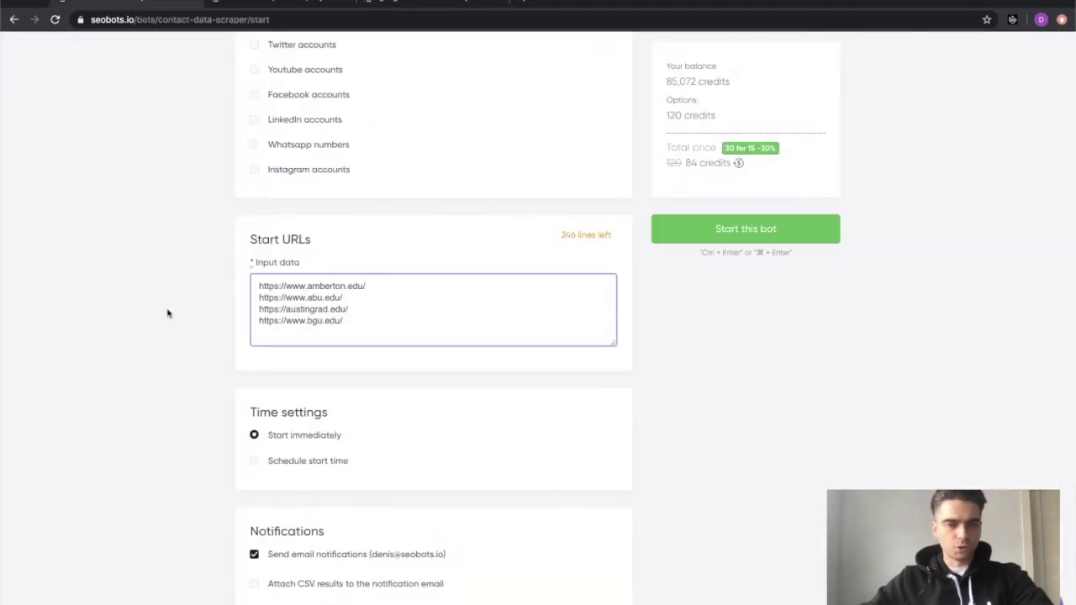
{"action": "scroll", "coordinate": [168, 314], "scroll_direction": "down", "scroll_amount": 1}
{"action": "scroll", "coordinate": [167, 313], "scroll_direction": "down", "scroll_amount": 3}
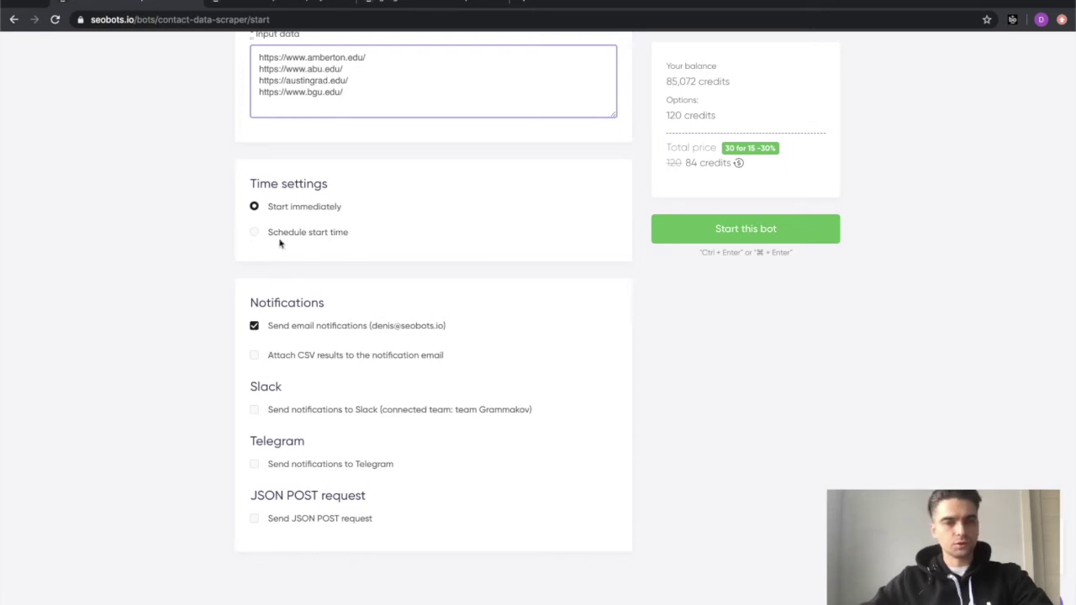
Uncheck "Send email notifications" and review the job settings at 84 credits.
{"action": "scroll", "coordinate": [208, 217], "scroll_direction": "down", "scroll_amount": 2}
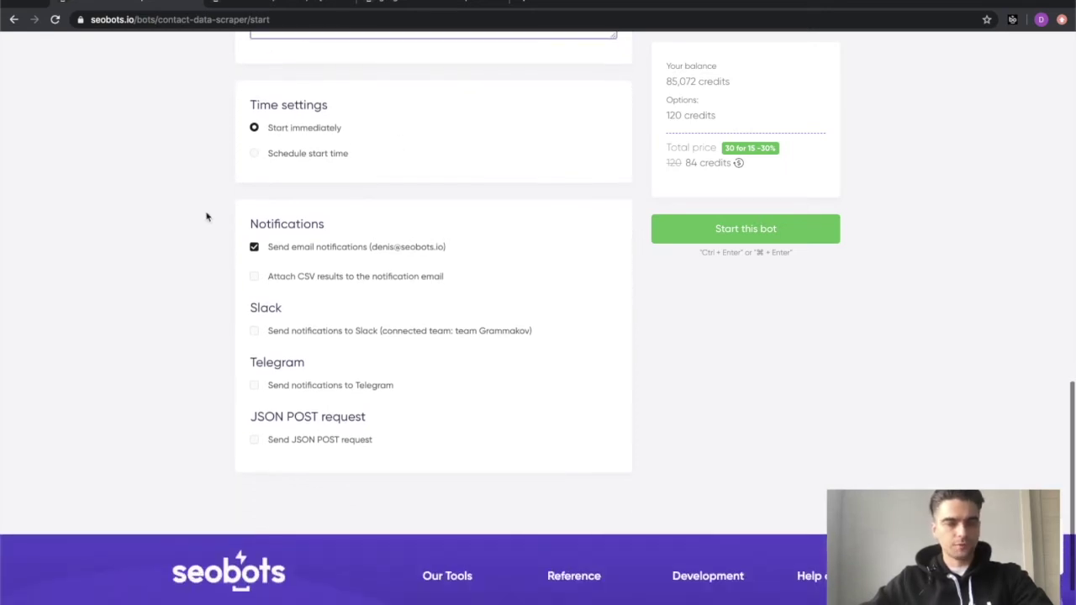
{"action": "left_click", "coordinate": [324, 248]}
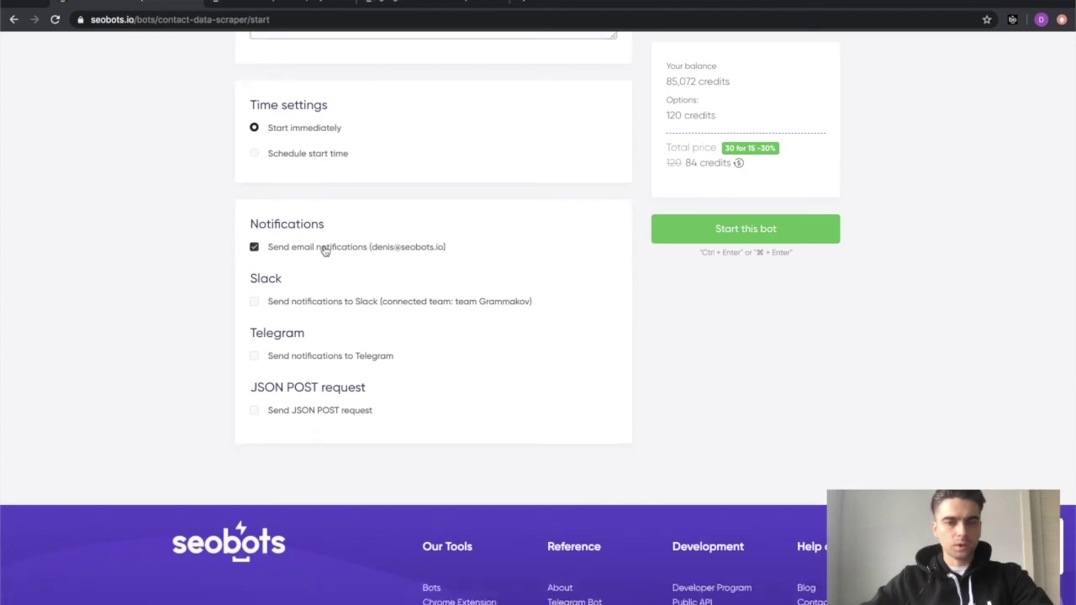
{"action": "scroll", "coordinate": [201, 246], "scroll_direction": "up", "scroll_amount": 7}
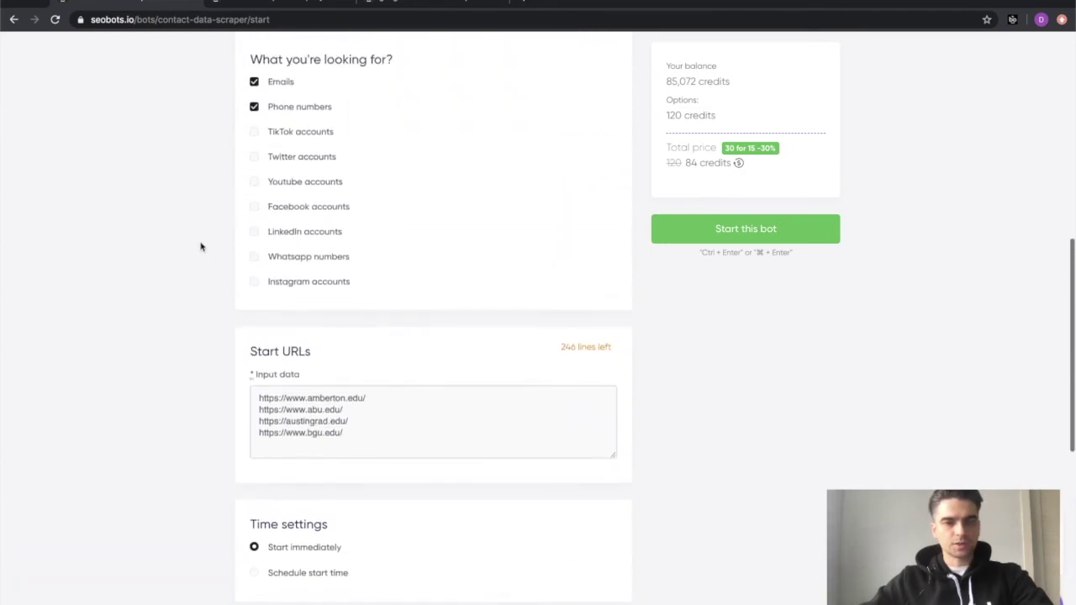
{"action": "scroll", "coordinate": [201, 246], "scroll_direction": "up", "scroll_amount": 10}
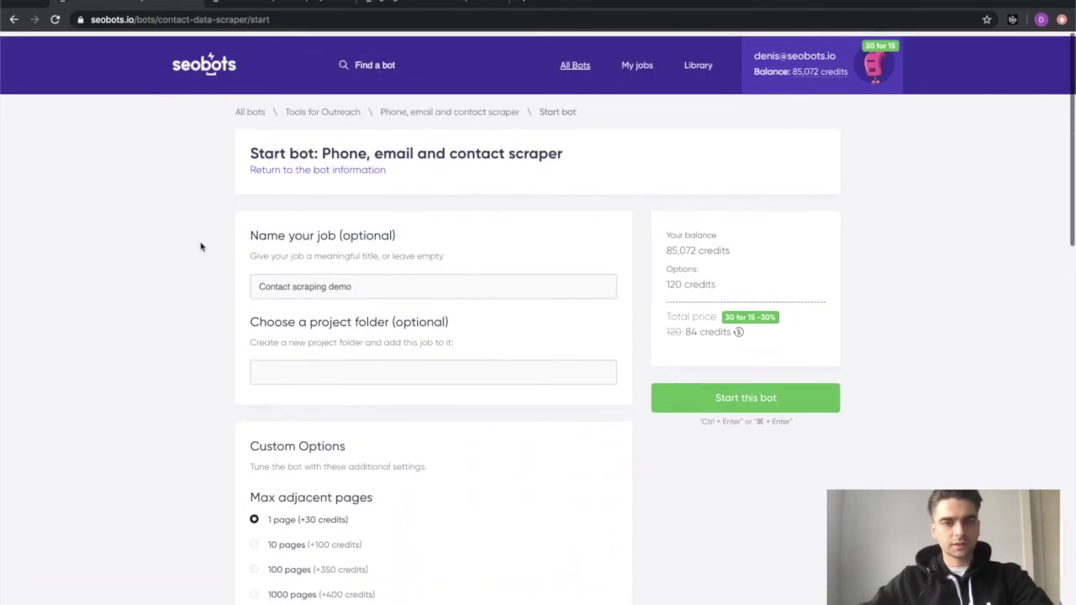
{"action": "scroll", "coordinate": [201, 247], "scroll_direction": "down", "scroll_amount": 5}
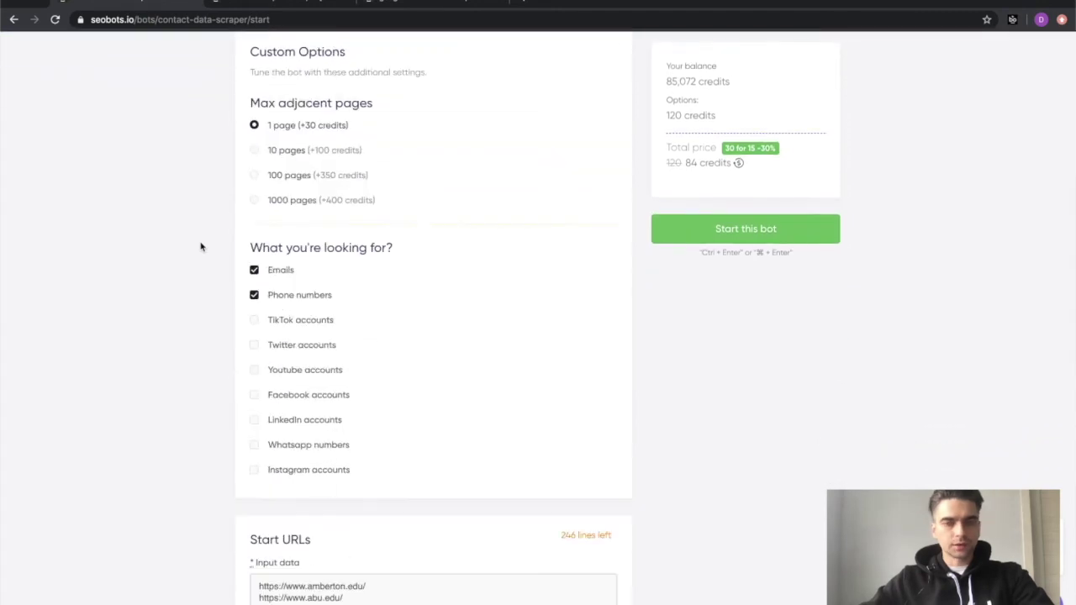
Start the Contact scraping demo job and view it completed under My jobs.
{"action": "left_click", "coordinate": [747, 240]}
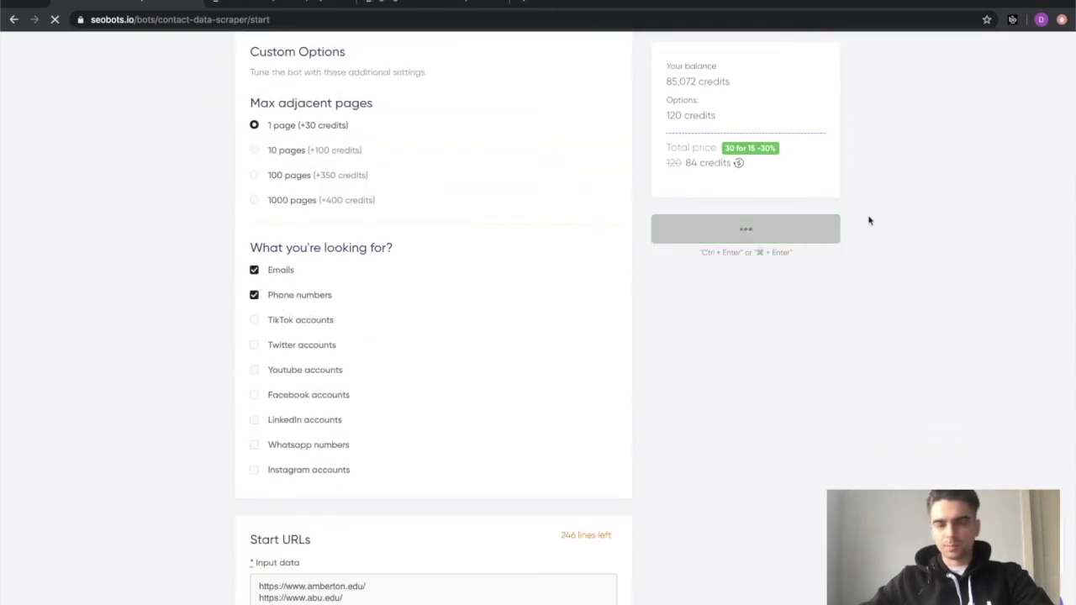
{"action": "scroll", "coordinate": [869, 219], "scroll_direction": "down", "scroll_amount": 2}
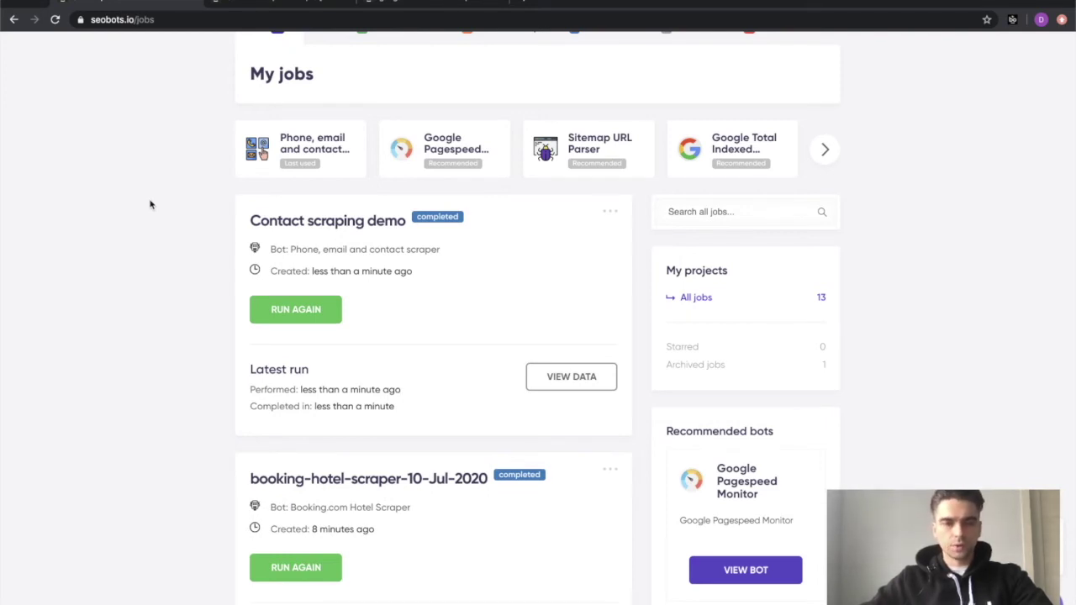
{"action": "left_click", "coordinate": [556, 384]}
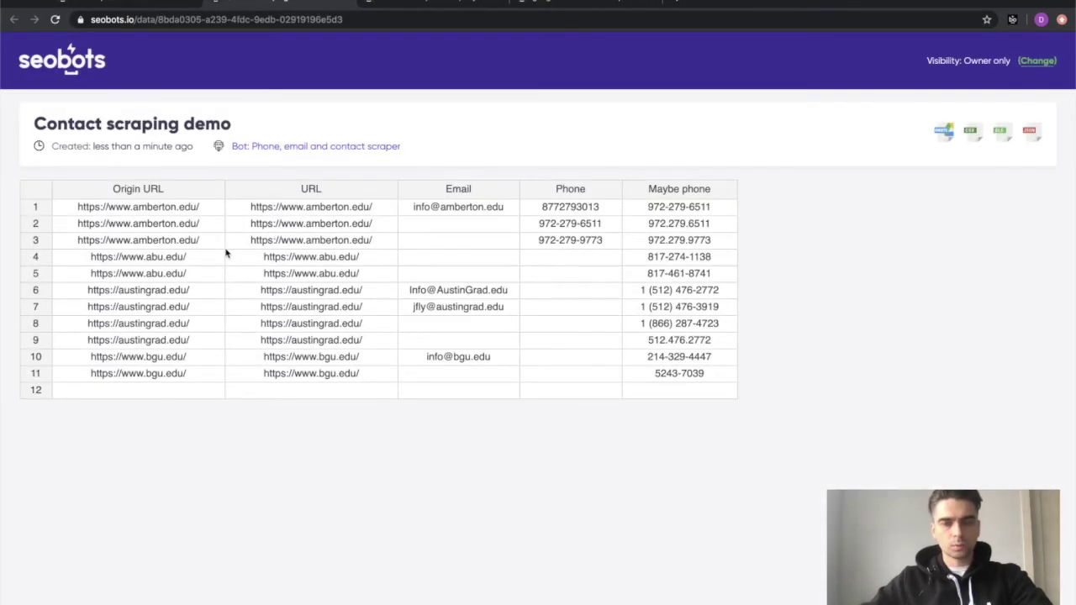
{"action": "left_click_drag", "start_coordinate": [153, 209], "coordinate": [149, 363]}
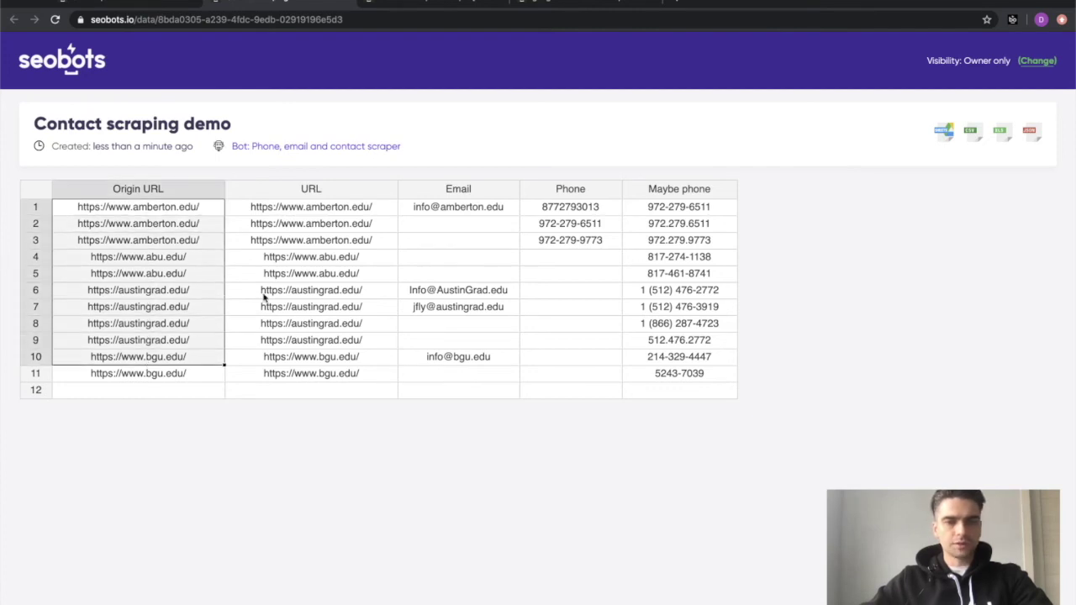
{"action": "left_click_drag", "start_coordinate": [298, 217], "coordinate": [297, 355]}
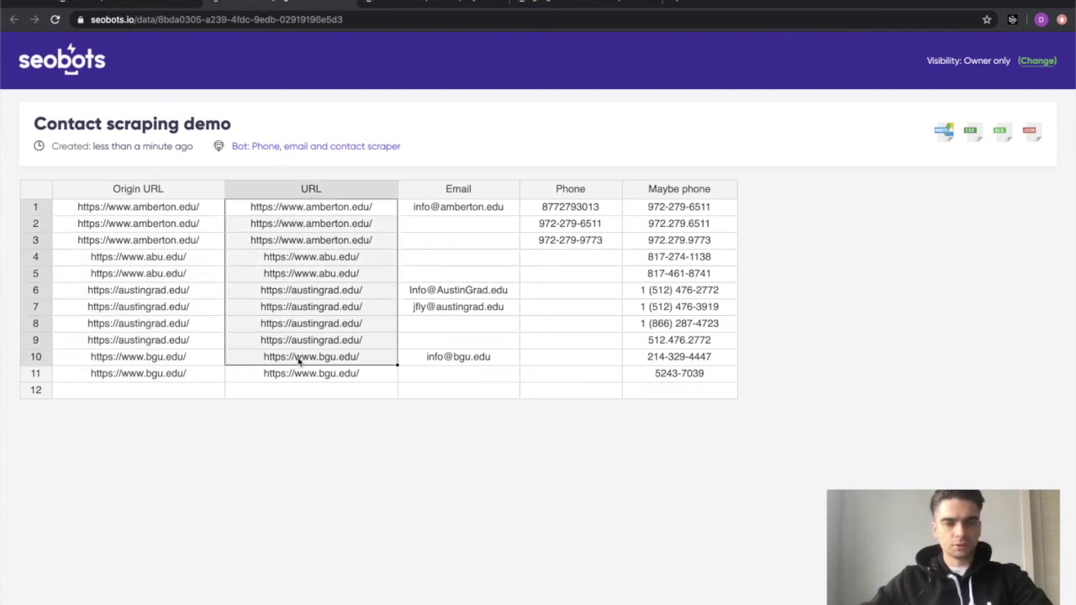
{"action": "left_click", "coordinate": [479, 213]}
{"action": "key", "text": "Right"}
{"action": "key", "text": "Right"}
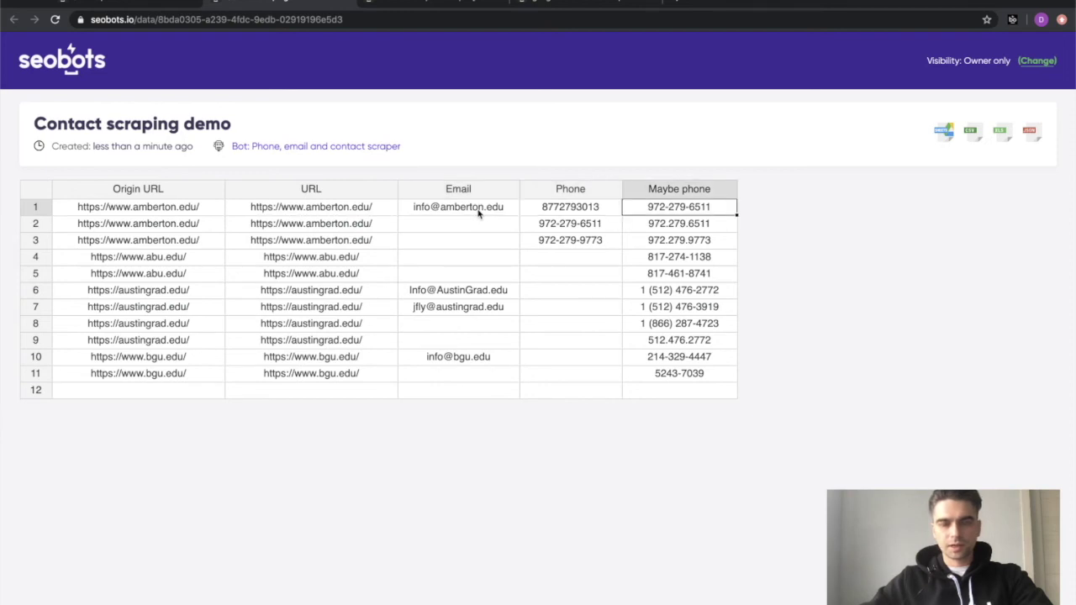
{"action": "key", "text": "Left"}
{"action": "key", "text": "Left"}
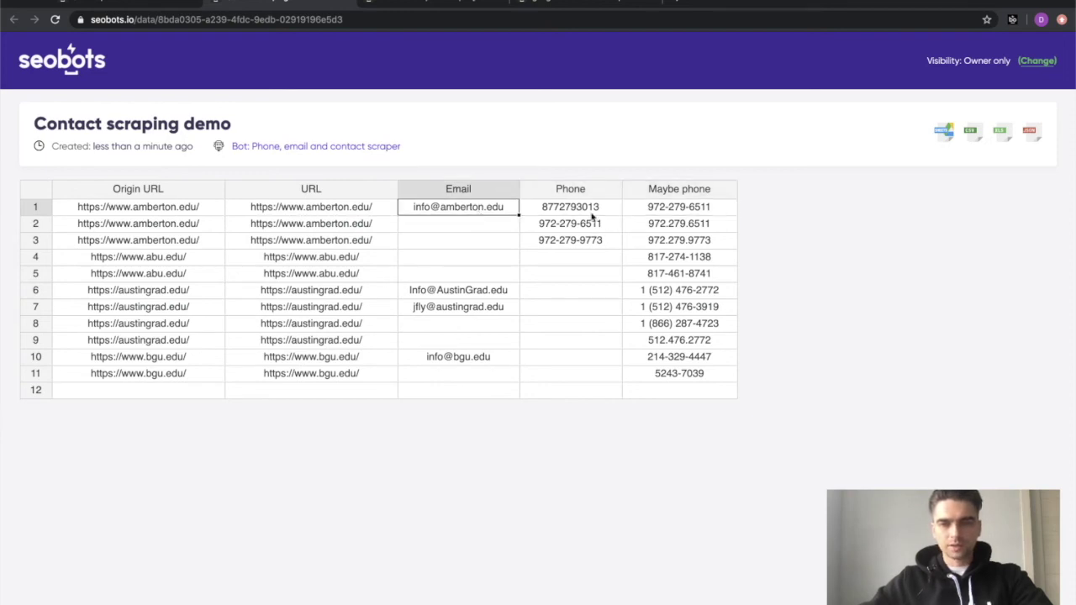
{"action": "left_click_drag", "start_coordinate": [679, 373], "coordinate": [679, 218]}
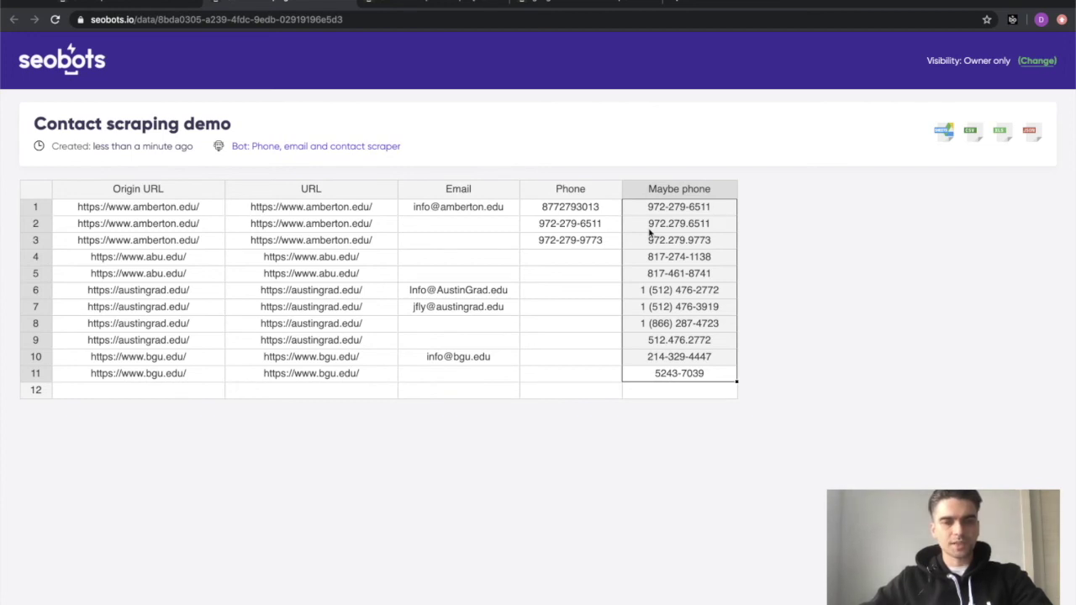
{"action": "left_click", "coordinate": [399, 253]}
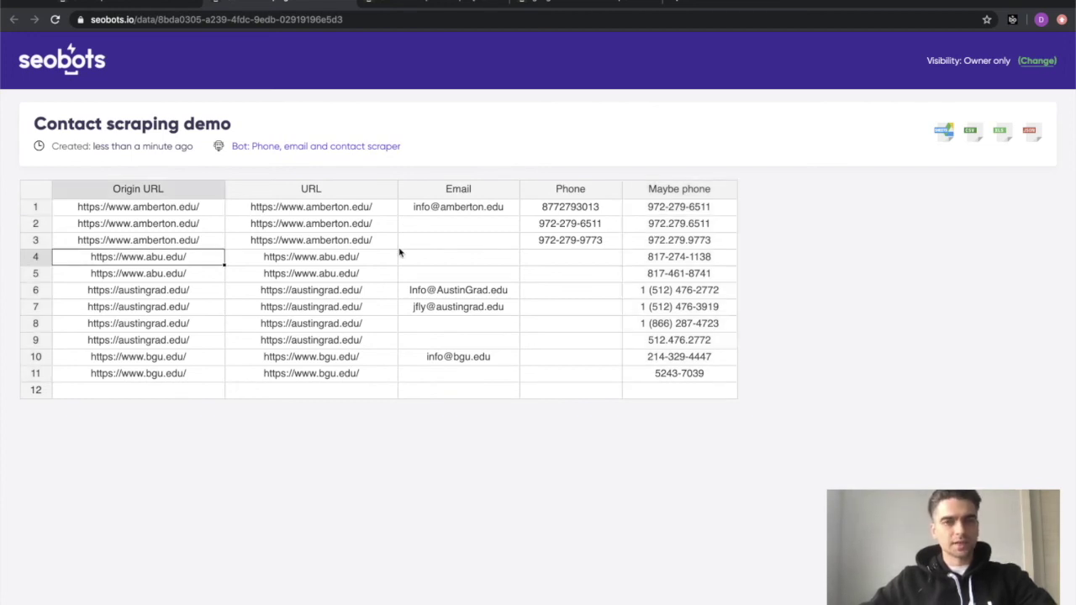